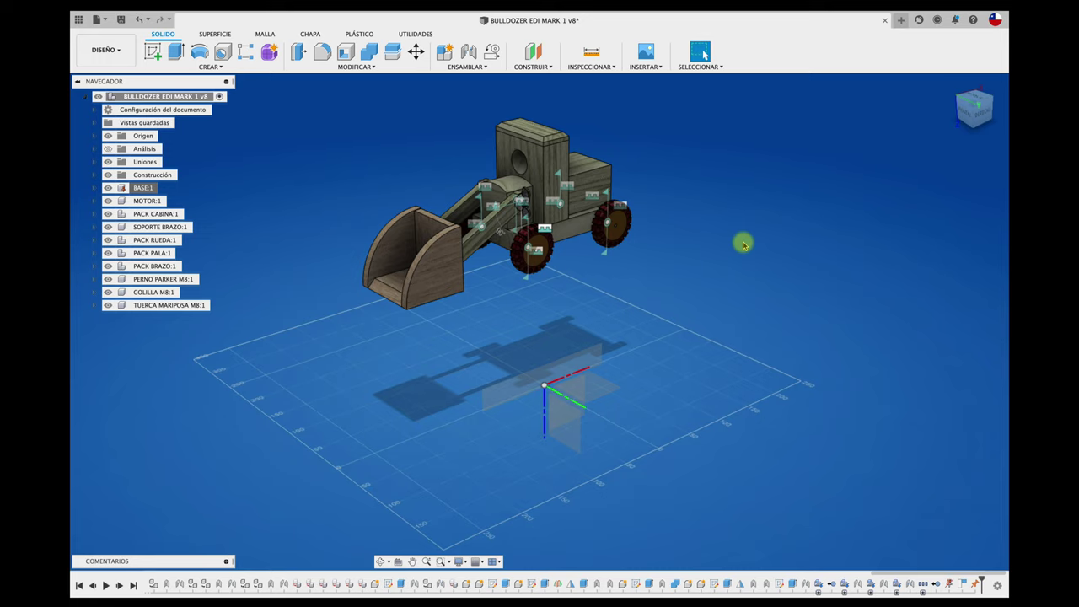
Inspect the bulldozer from the right and home views, toggling the origin planes off and on.
{"action": "left_click", "coordinate": [983, 116]}
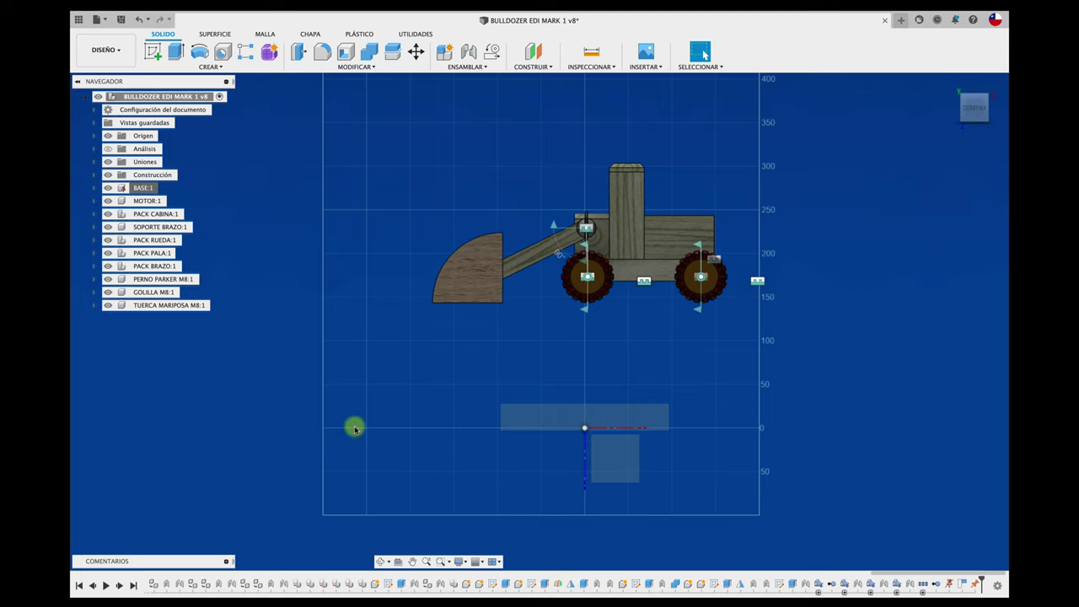
{"action": "key", "text": "F6"}
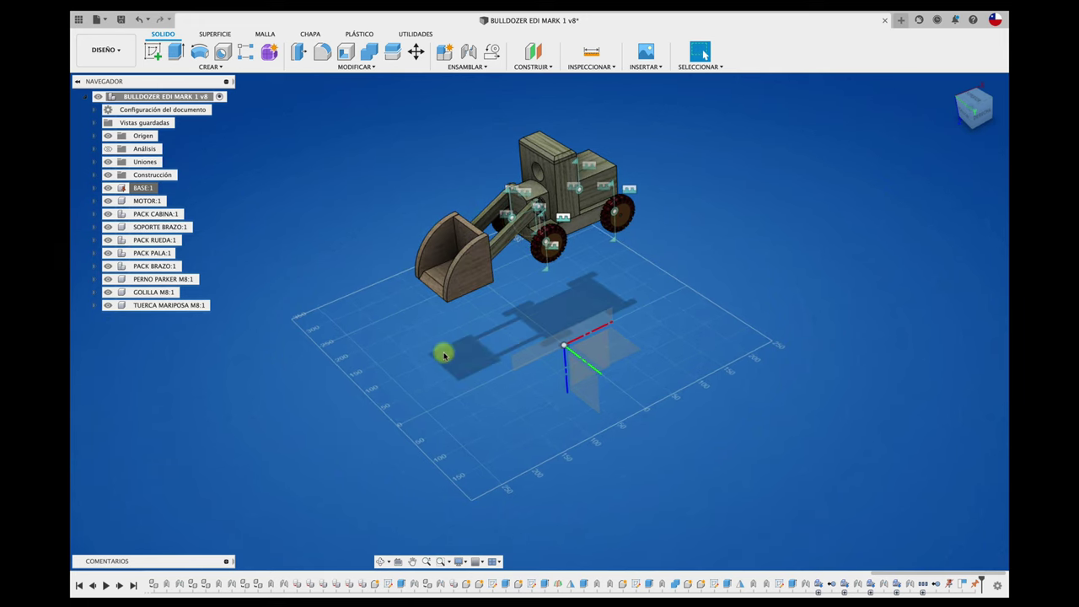
{"action": "middle_click_drag", "start_coordinate": [600, 398], "coordinate": [540, 407], "text": "shift"}
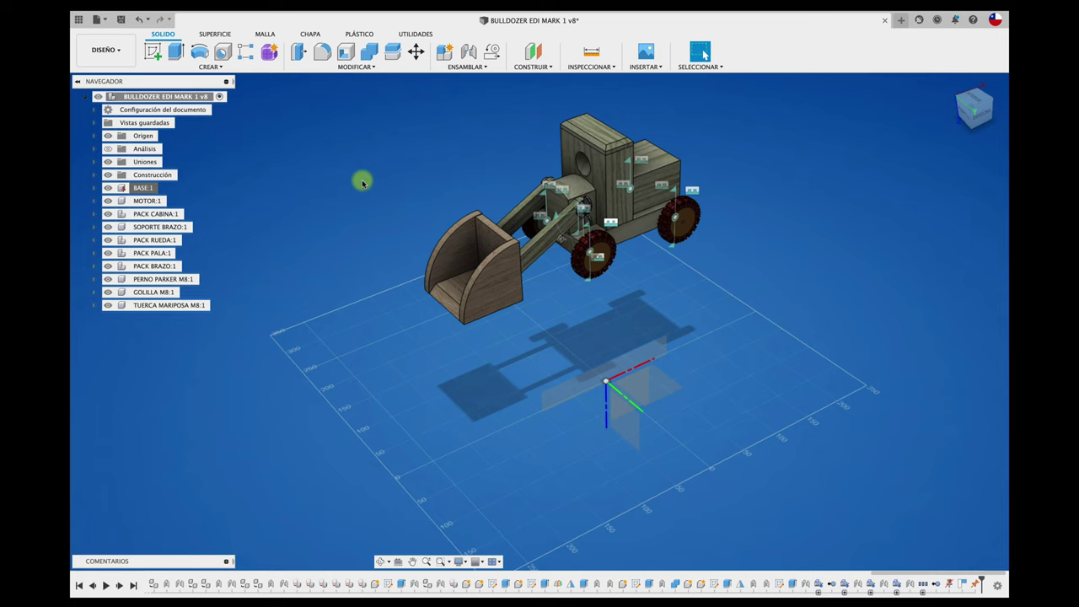
{"action": "left_click", "coordinate": [107, 136]}
{"action": "left_click", "coordinate": [107, 136]}
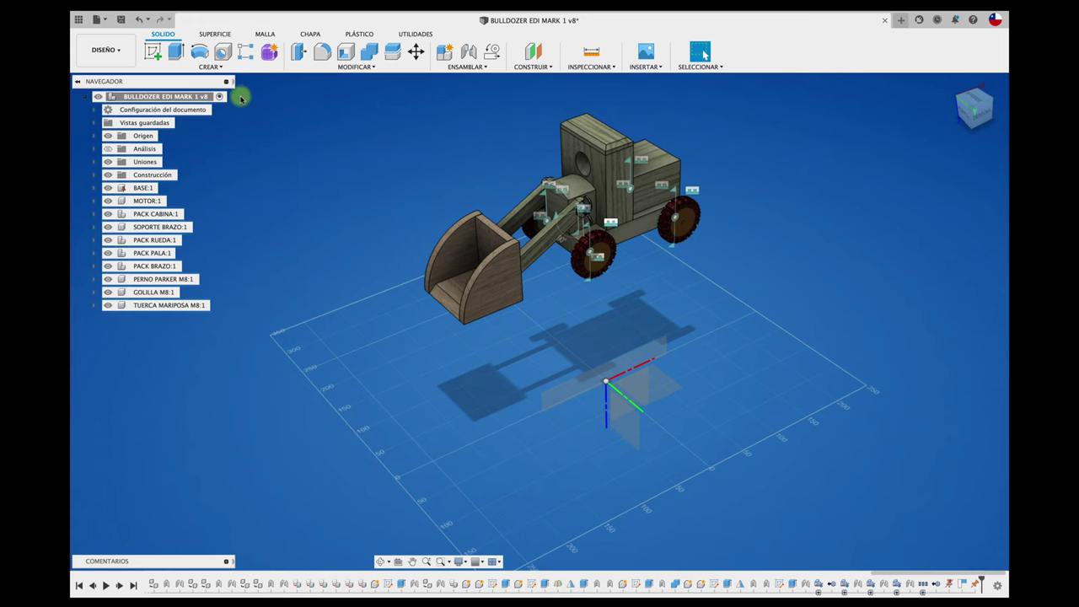
Try aligning the bucket's bottom corner to the origin point.
{"action": "left_click", "coordinate": [356, 67]}
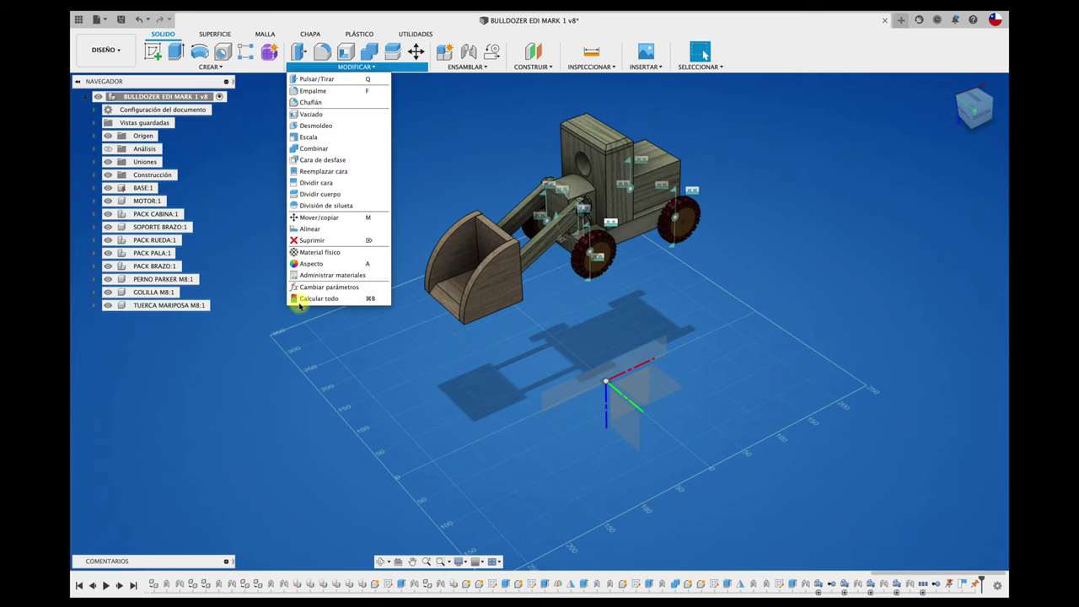
{"action": "left_click", "coordinate": [310, 228]}
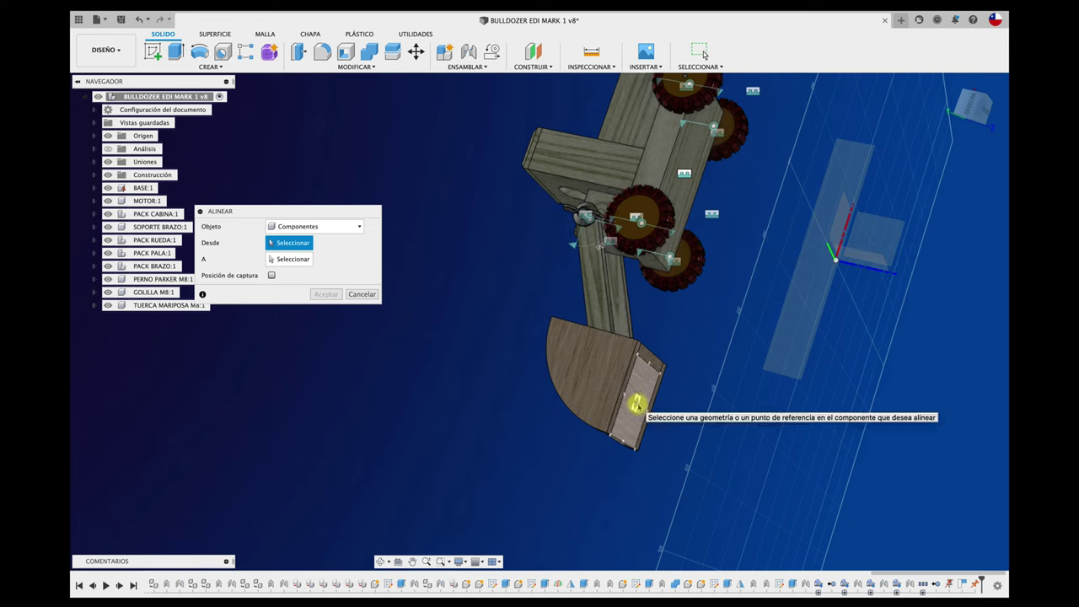
{"action": "left_click", "coordinate": [637, 407]}
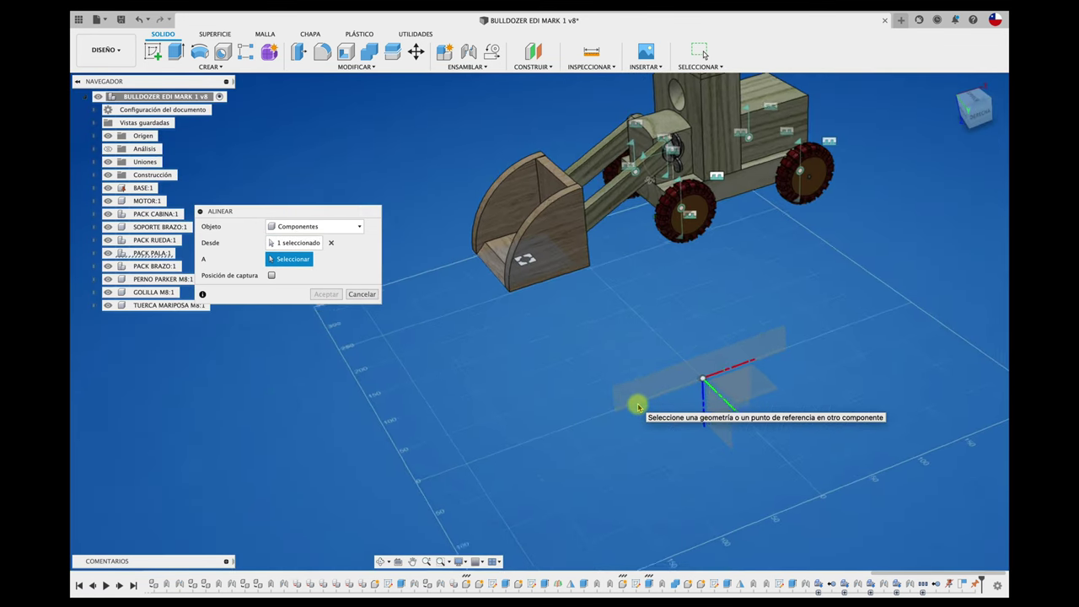
{"action": "left_click", "coordinate": [654, 364]}
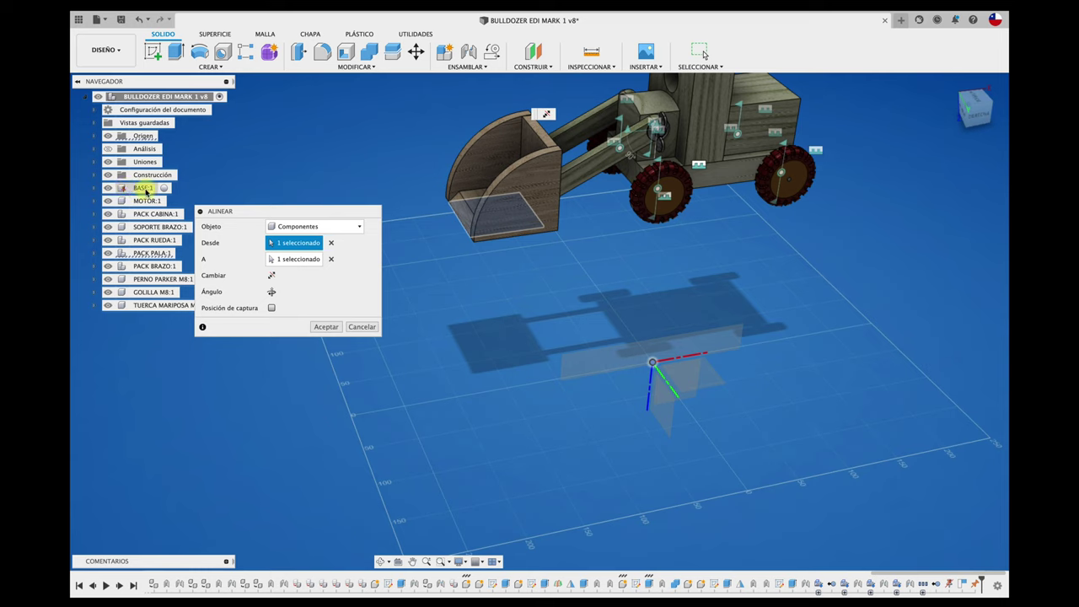
Select BASE:1, then drag the bucket arm up and down to test its movement.
{"action": "left_click", "coordinate": [356, 327]}
{"action": "left_click", "coordinate": [139, 187]}
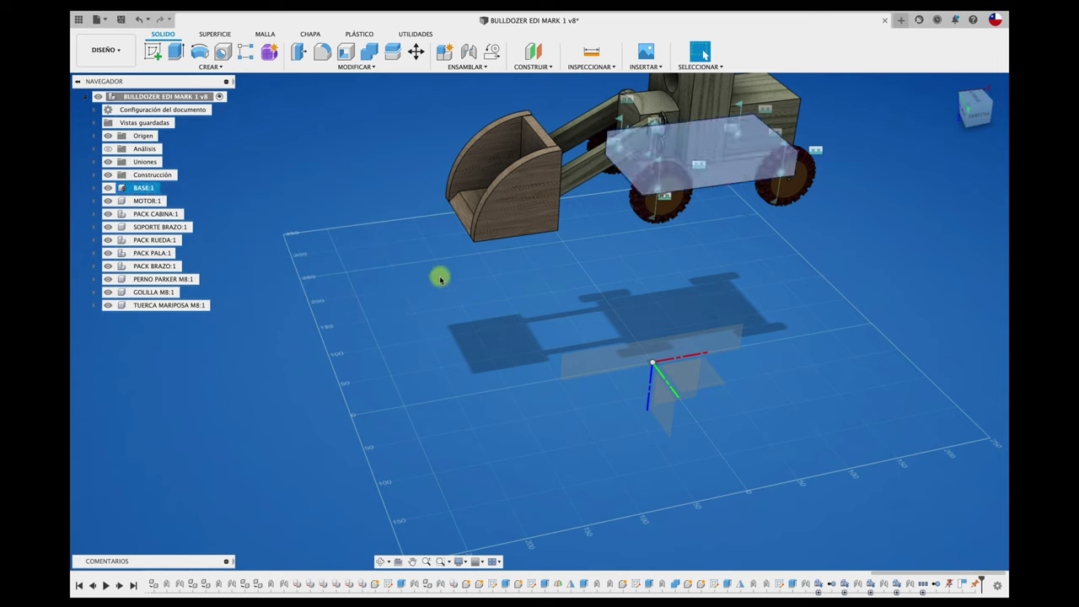
{"action": "key", "text": "Escape"}
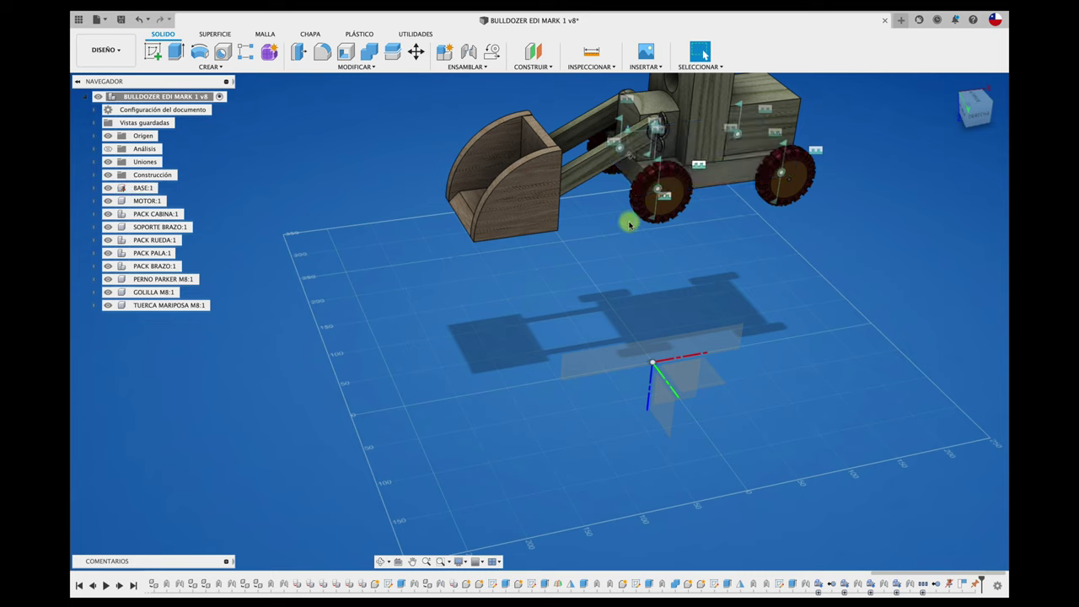
{"action": "left_click_drag", "start_coordinate": [544, 221], "coordinate": [503, 193]}
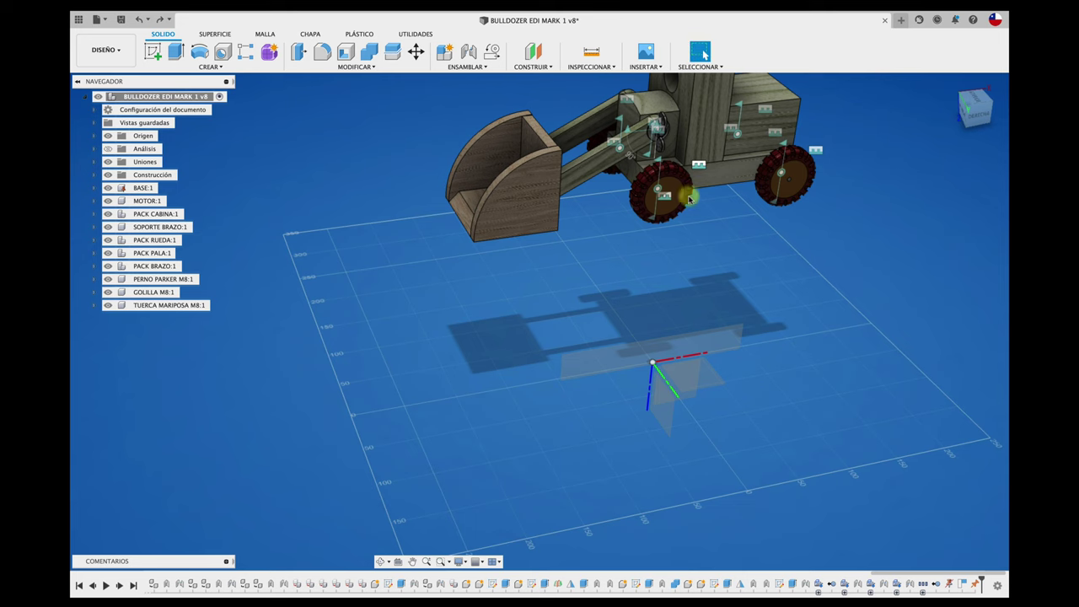
{"action": "mouse_move", "coordinate": [687, 194]}
{"action": "left_mouse_down"}
{"action": "mouse_move", "coordinate": [536, 192]}
{"action": "mouse_move", "coordinate": [539, 168]}
{"action": "left_mouse_up"}
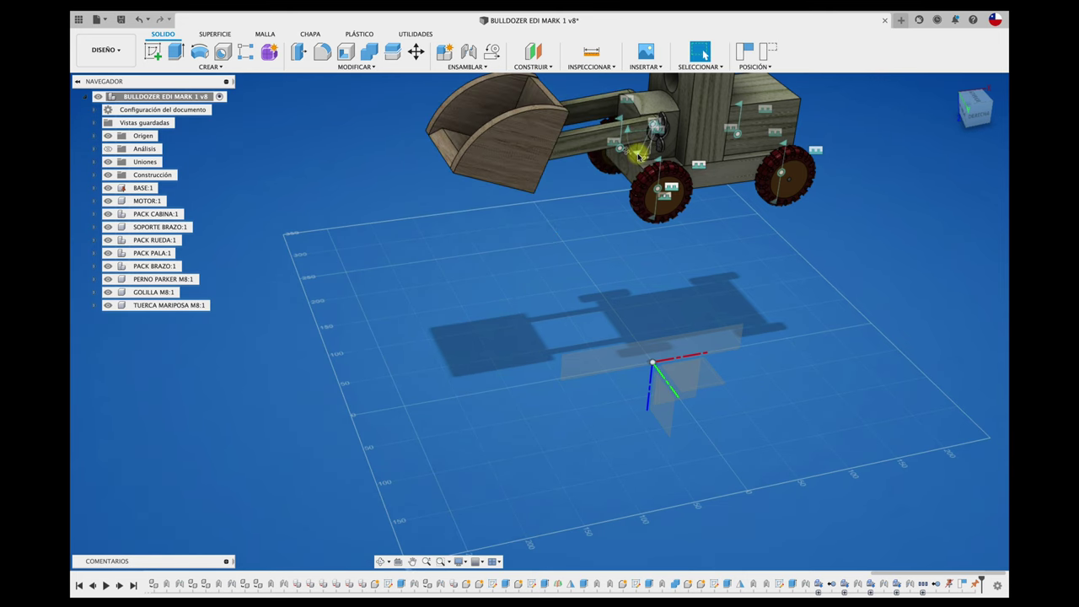
{"action": "left_click_drag", "start_coordinate": [641, 157], "coordinate": [672, 125]}
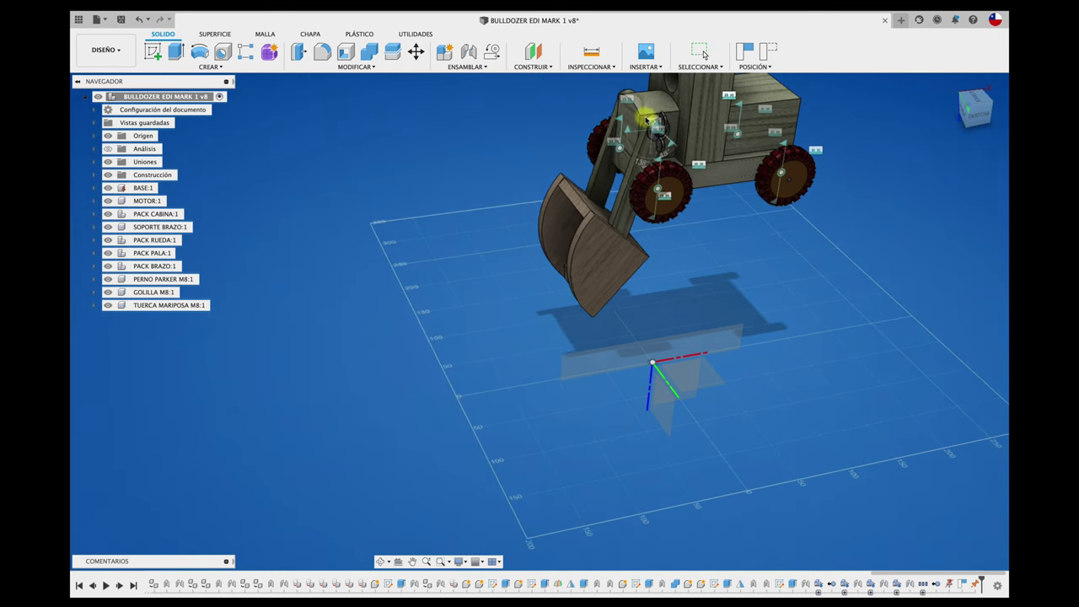
{"action": "left_click_drag", "start_coordinate": [672, 125], "coordinate": [578, 150]}
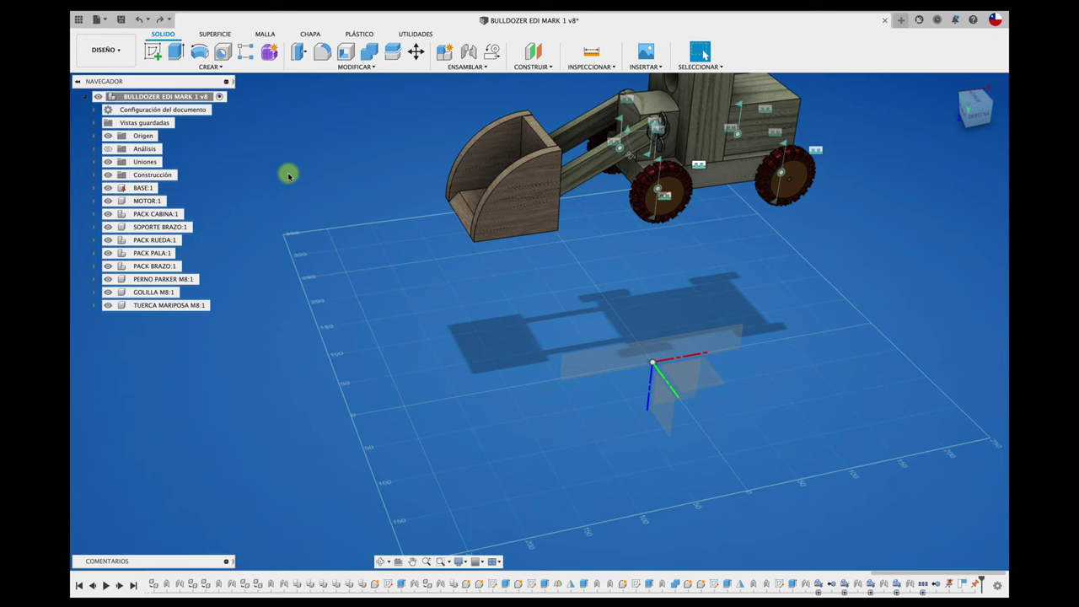
Set BASE:1 to No fijo and align the bucket's bottom corner onto the origin.
{"action": "right_click", "coordinate": [144, 190]}
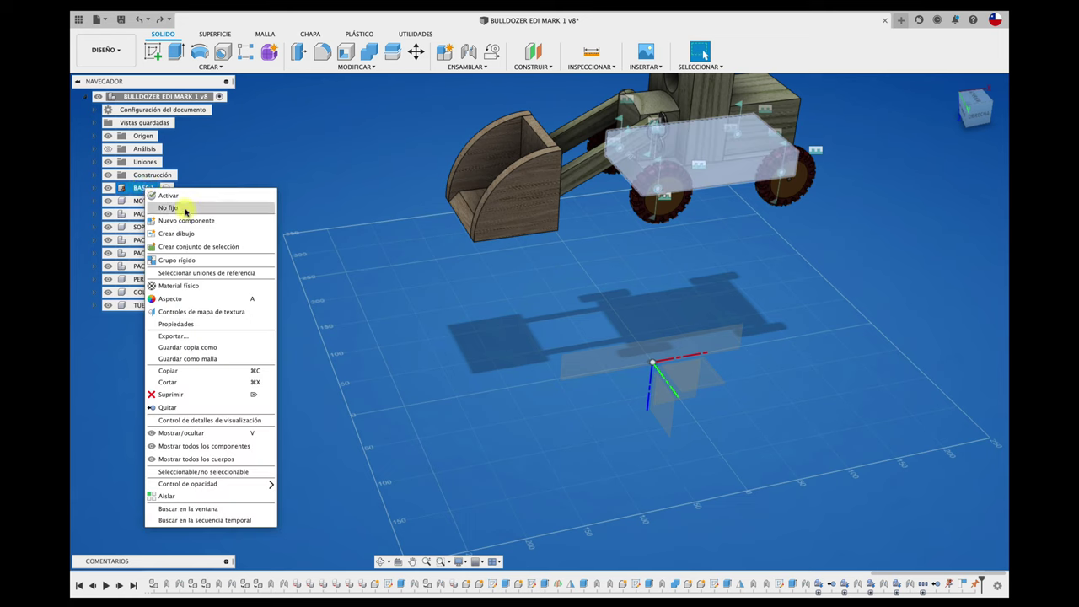
{"action": "left_click", "coordinate": [229, 197]}
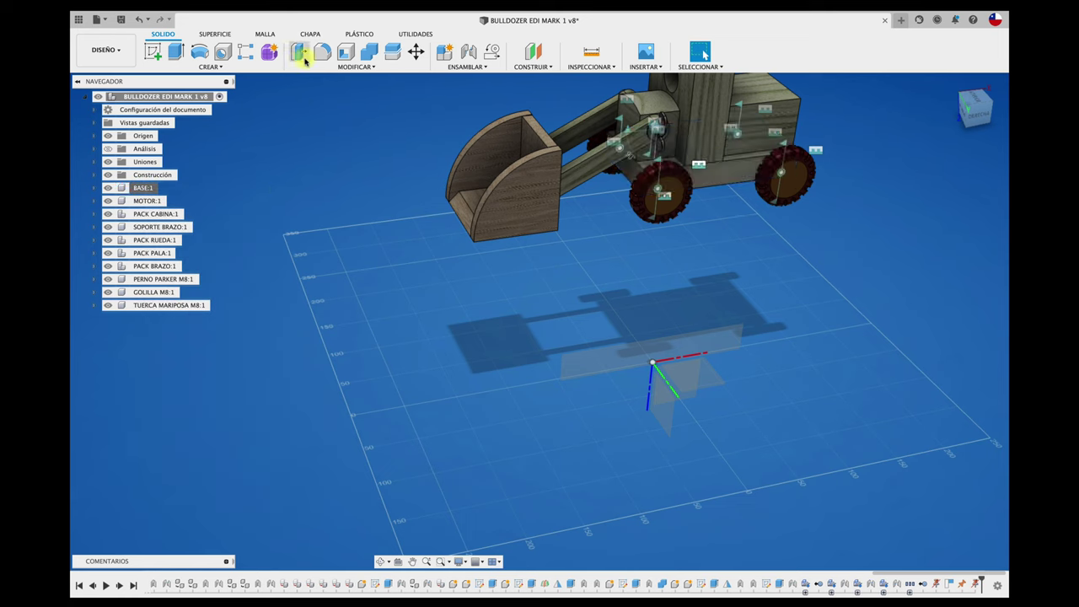
{"action": "left_click", "coordinate": [366, 67]}
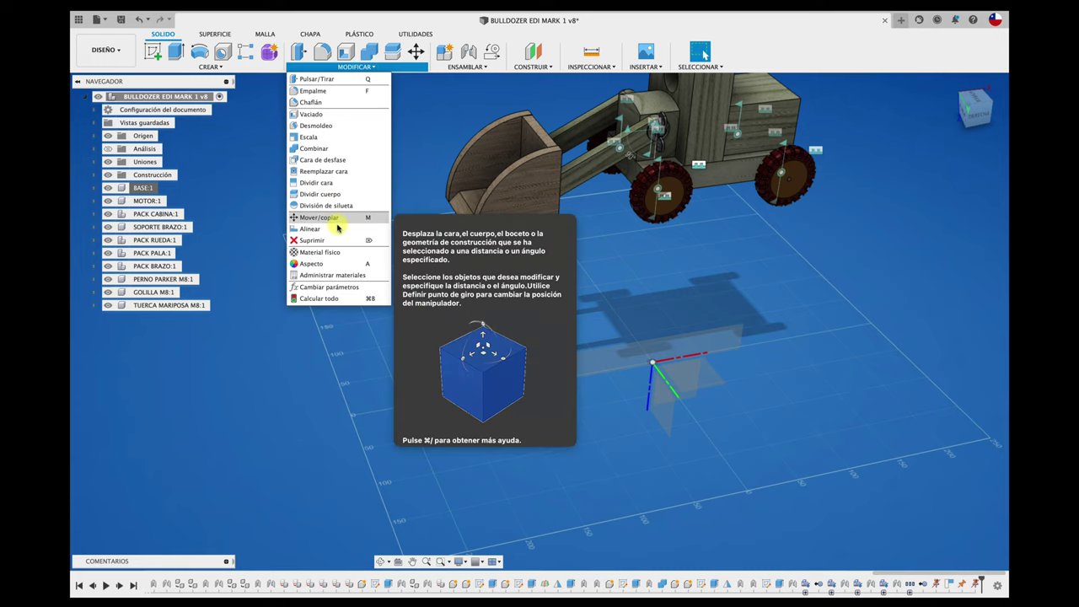
{"action": "left_click", "coordinate": [309, 229]}
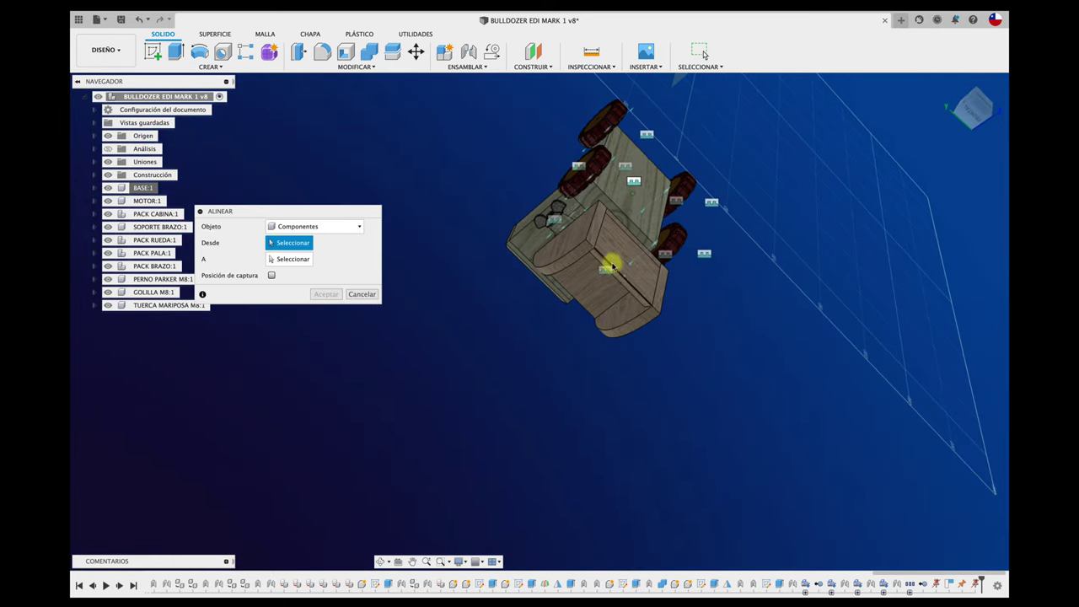
{"action": "left_click", "coordinate": [626, 259]}
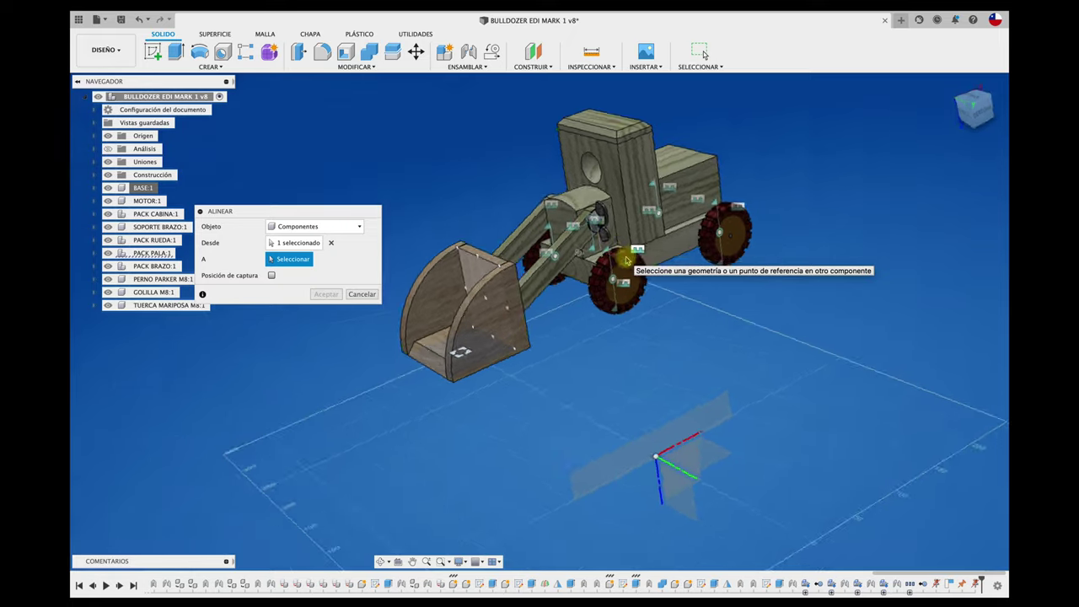
{"action": "left_click", "coordinate": [571, 382]}
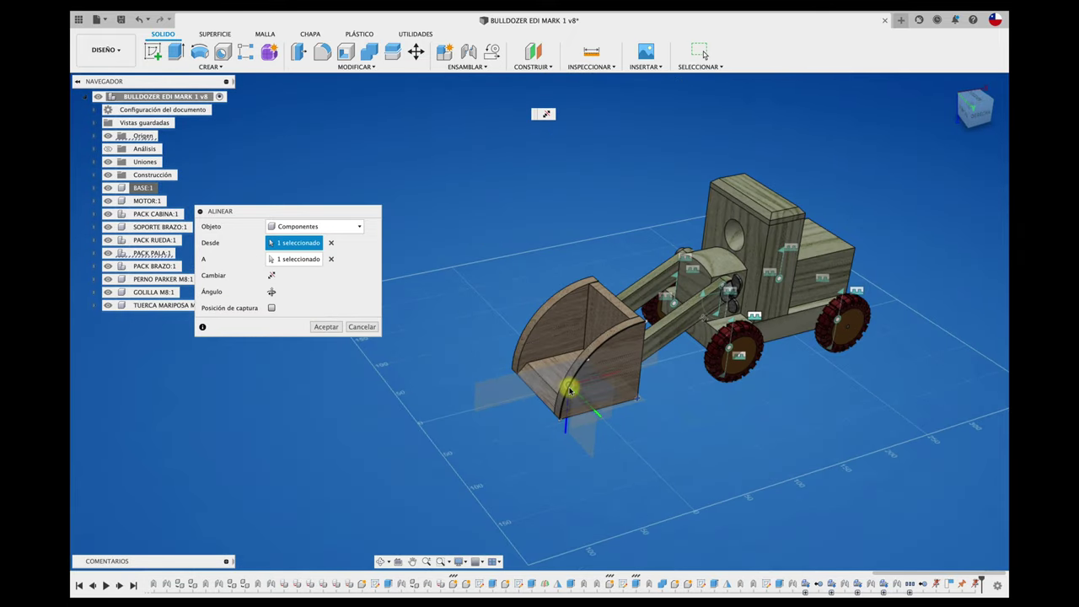
{"action": "left_click", "coordinate": [321, 329]}
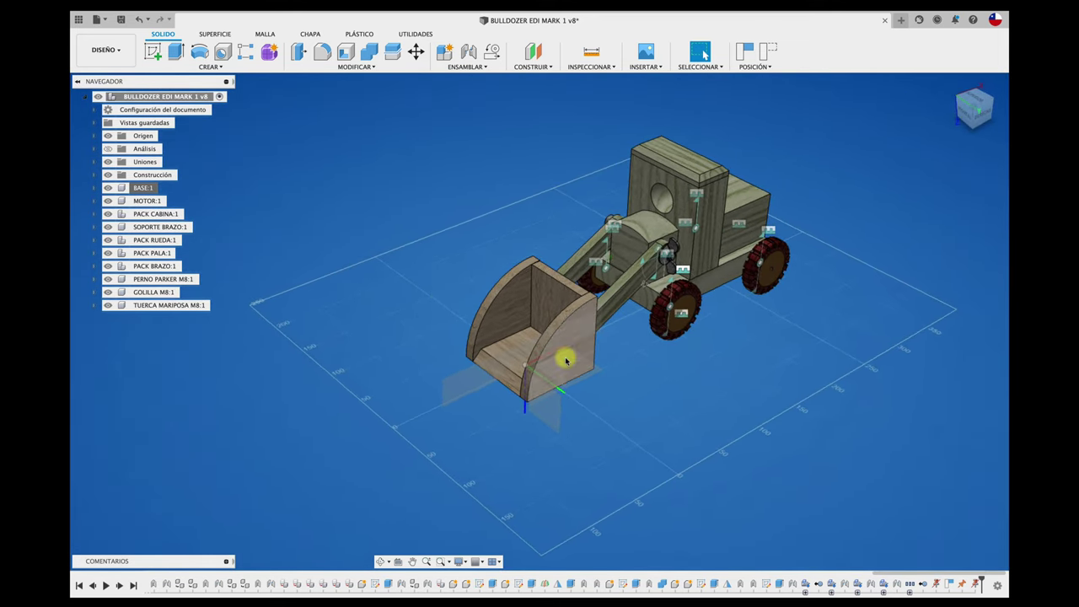
{"action": "middle_click_drag", "start_coordinate": [564, 357], "coordinate": [537, 240]}
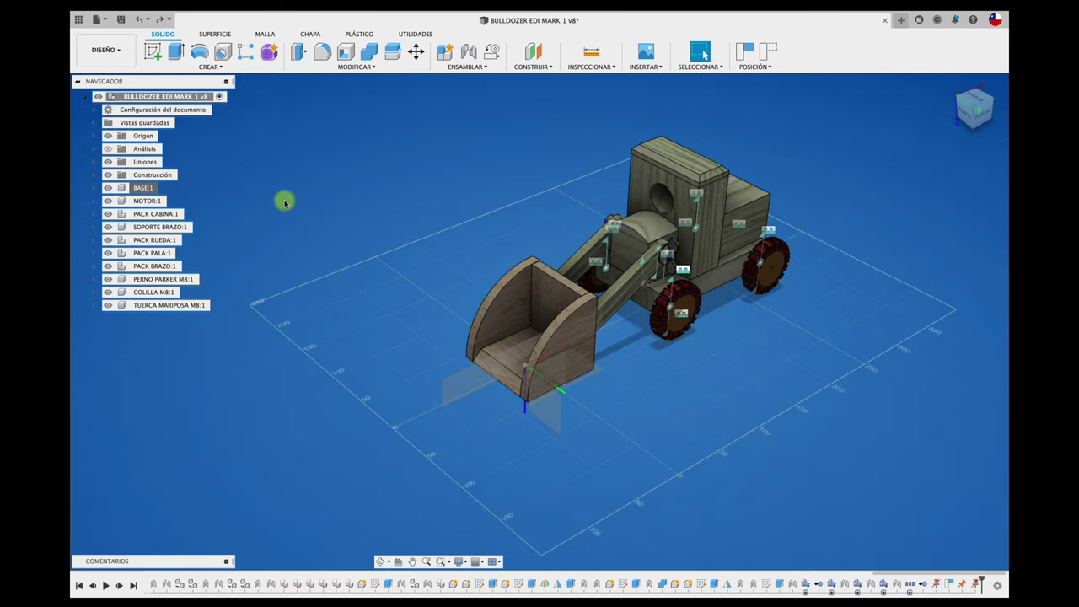
Mark BASE:1 as Fijo and revert the components to their earlier positions above the origin.
{"action": "right_click", "coordinate": [143, 190]}
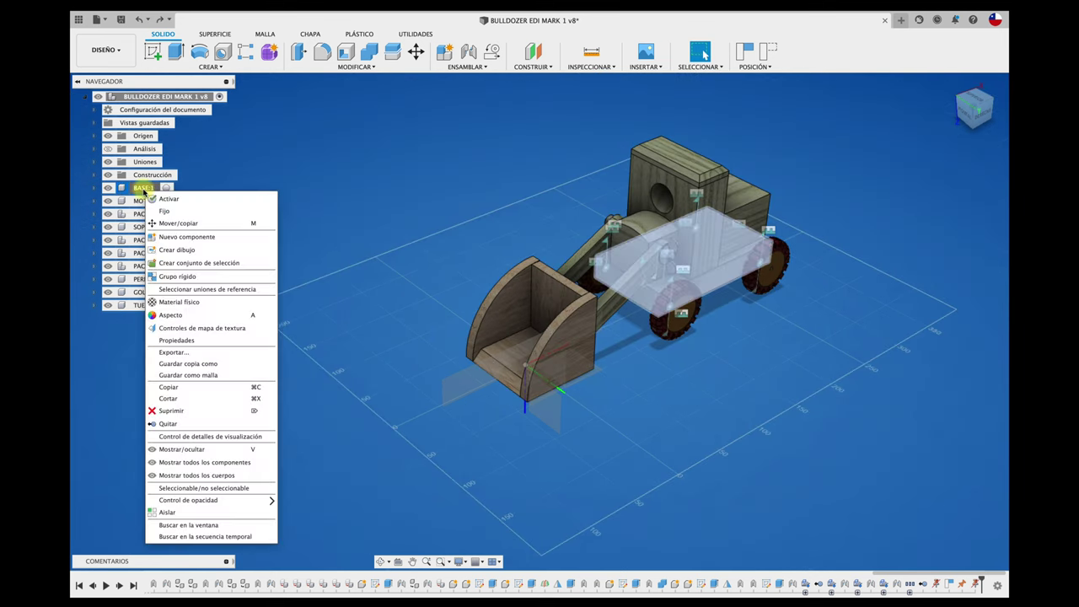
{"action": "left_click", "coordinate": [185, 210]}
{"action": "left_click", "coordinate": [615, 319]}
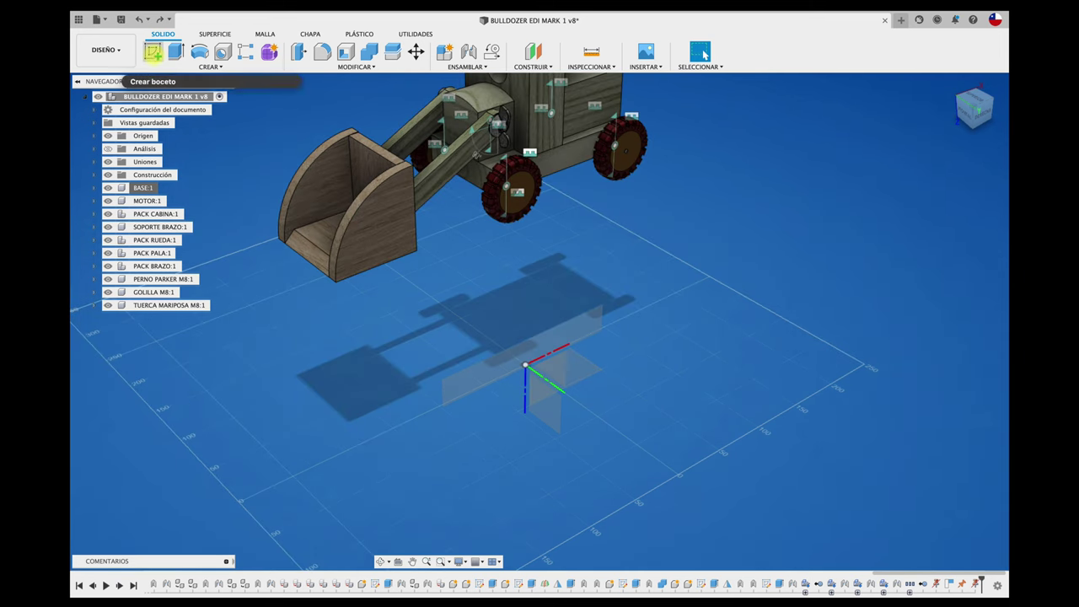
{"action": "left_click", "coordinate": [154, 56]}
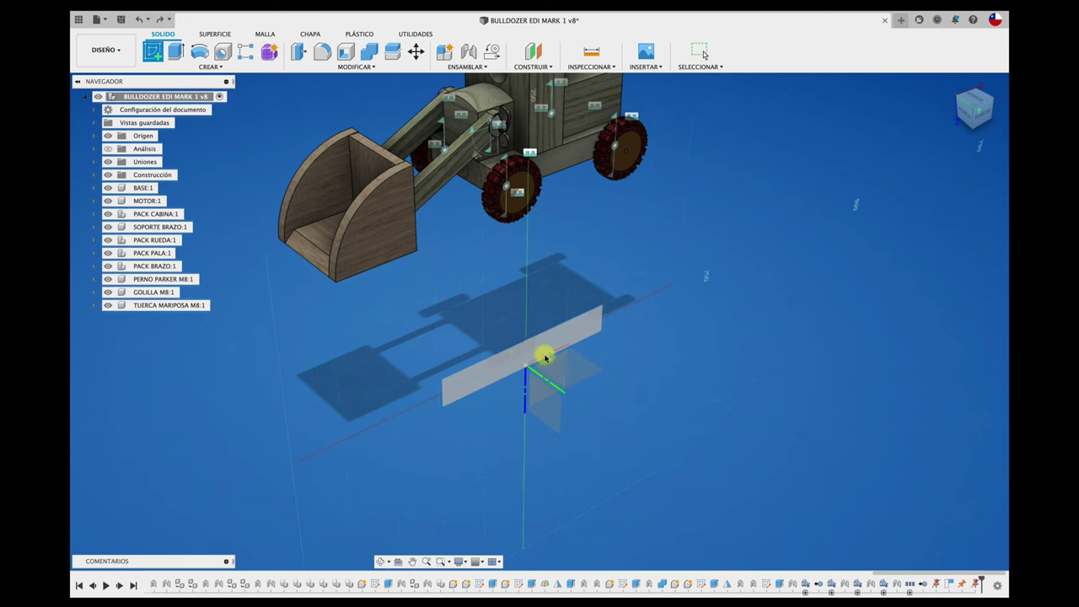
On the XY plane, draw a construction line from the origin along the horizontal axis and finish the sketch.
{"action": "left_click", "coordinate": [574, 372]}
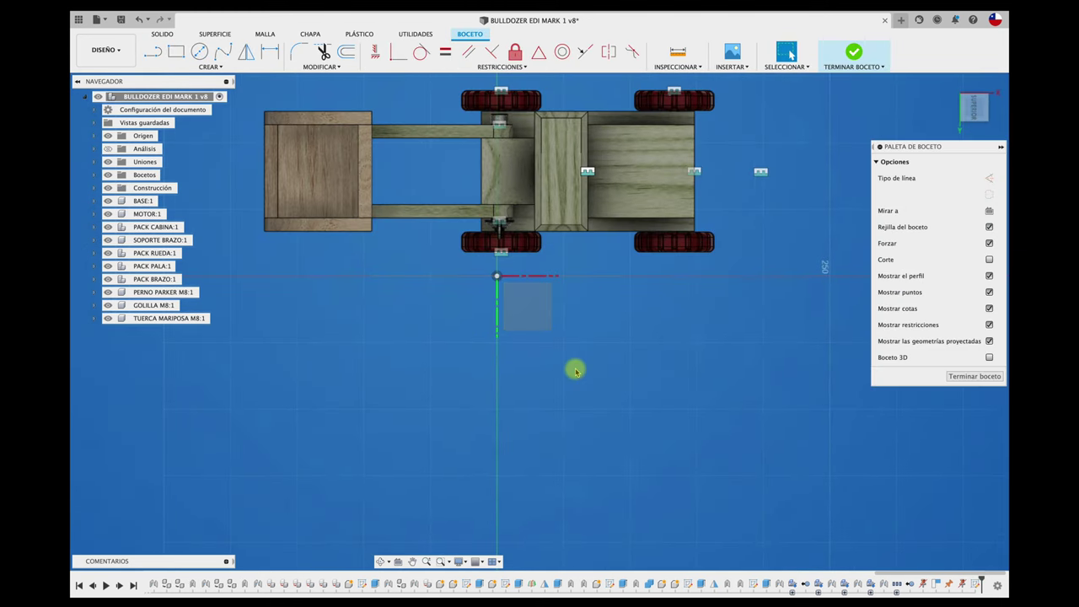
{"action": "key", "text": "l"}
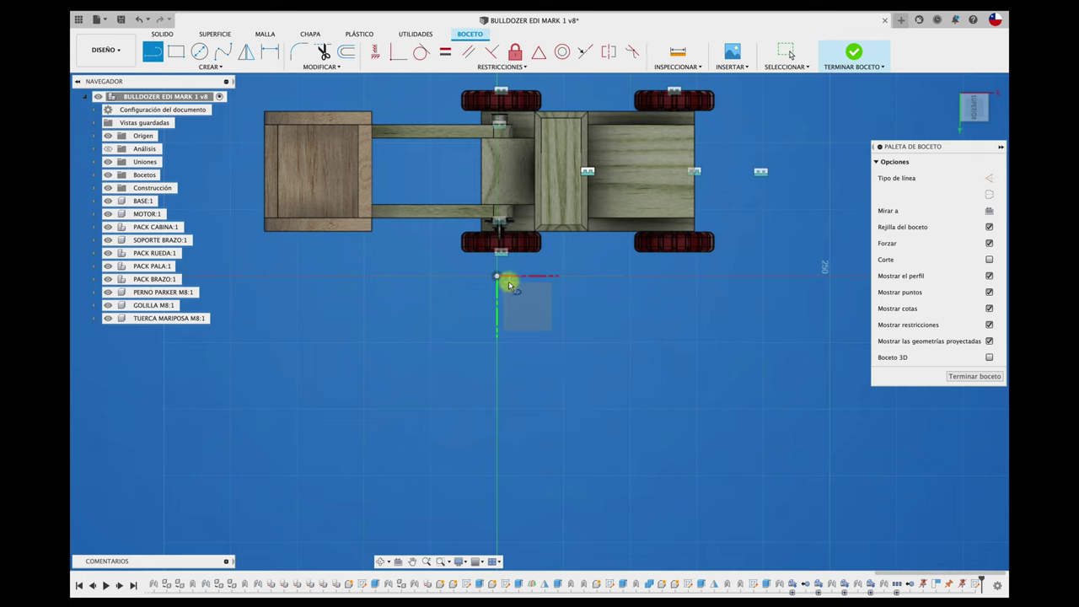
{"action": "left_click", "coordinate": [497, 276]}
{"action": "left_click", "coordinate": [619, 276]}
{"action": "key", "text": "Escape"}
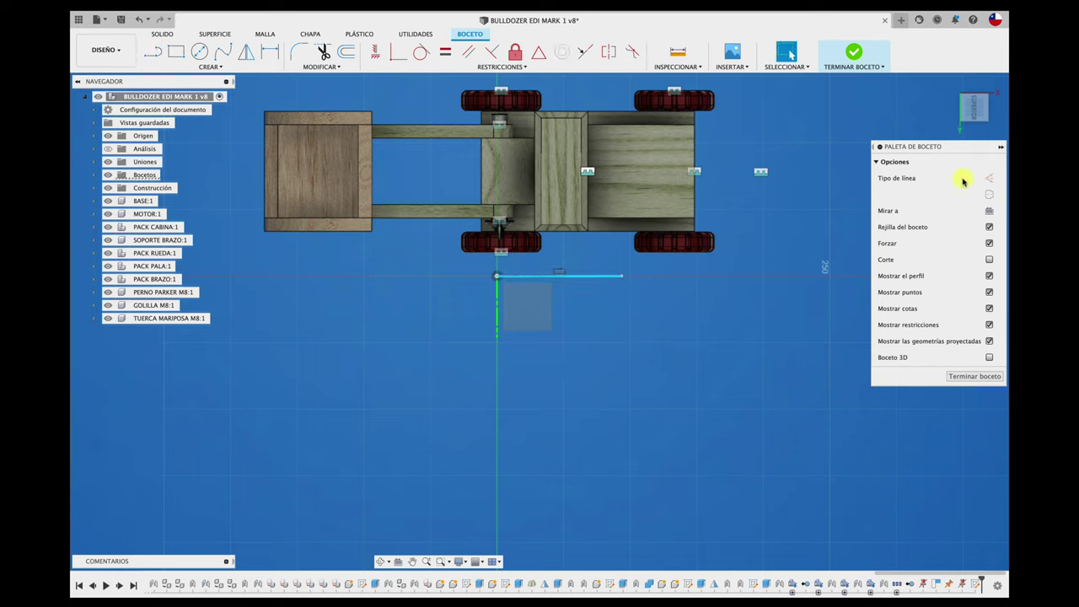
{"action": "left_click", "coordinate": [989, 178]}
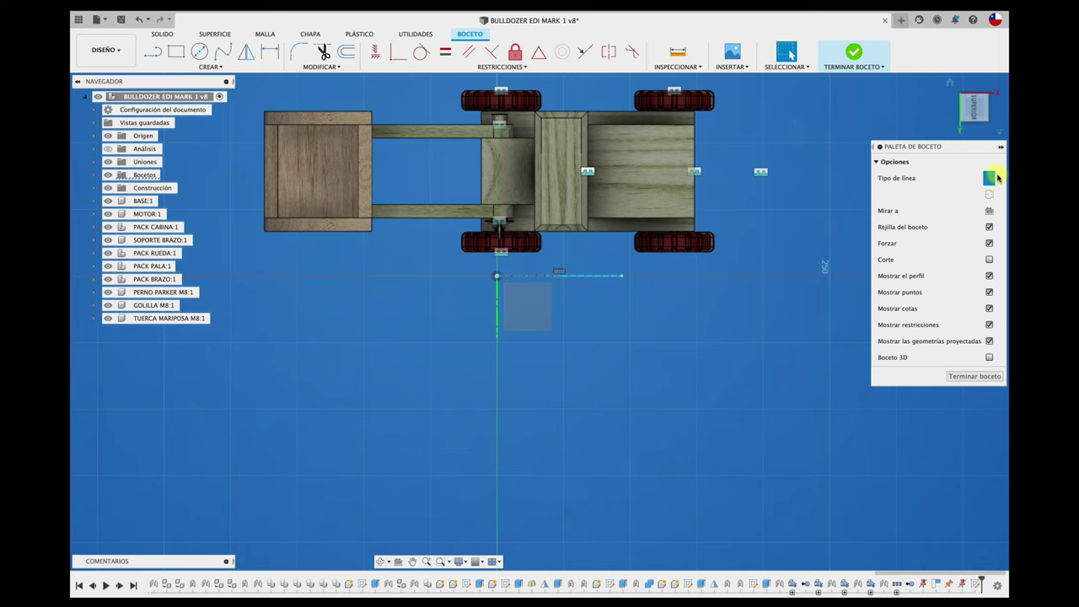
{"action": "mouse_move", "coordinate": [782, 301]}
{"action": "middle_mouse_down", "text": "shift"}
{"action": "mouse_move", "coordinate": [710, 327]}
{"action": "mouse_move", "coordinate": [932, 378]}
{"action": "middle_mouse_up", "text": "shift"}
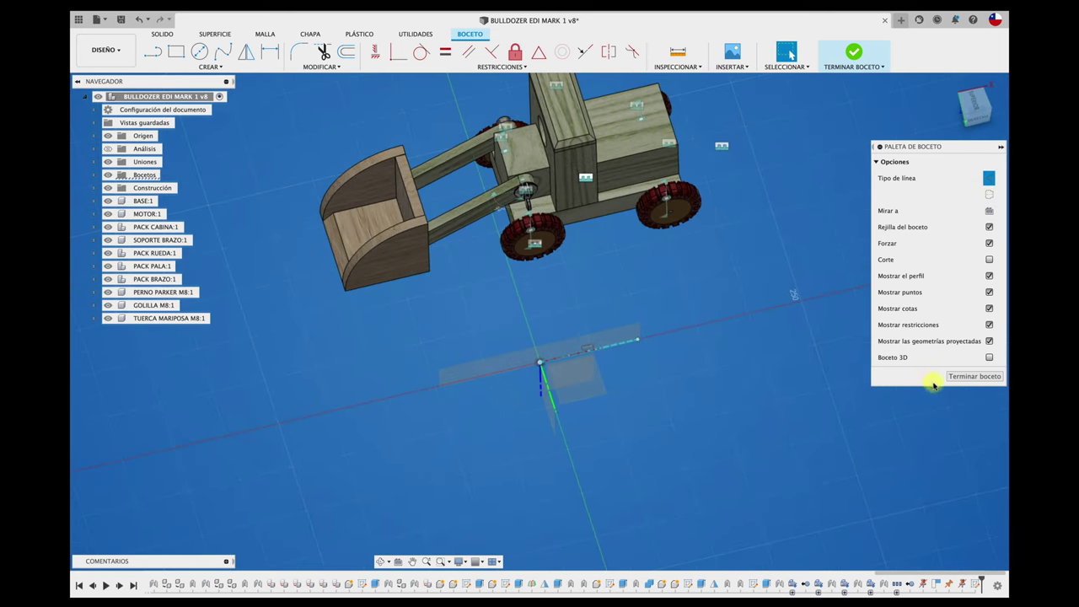
{"action": "left_click", "coordinate": [951, 379]}
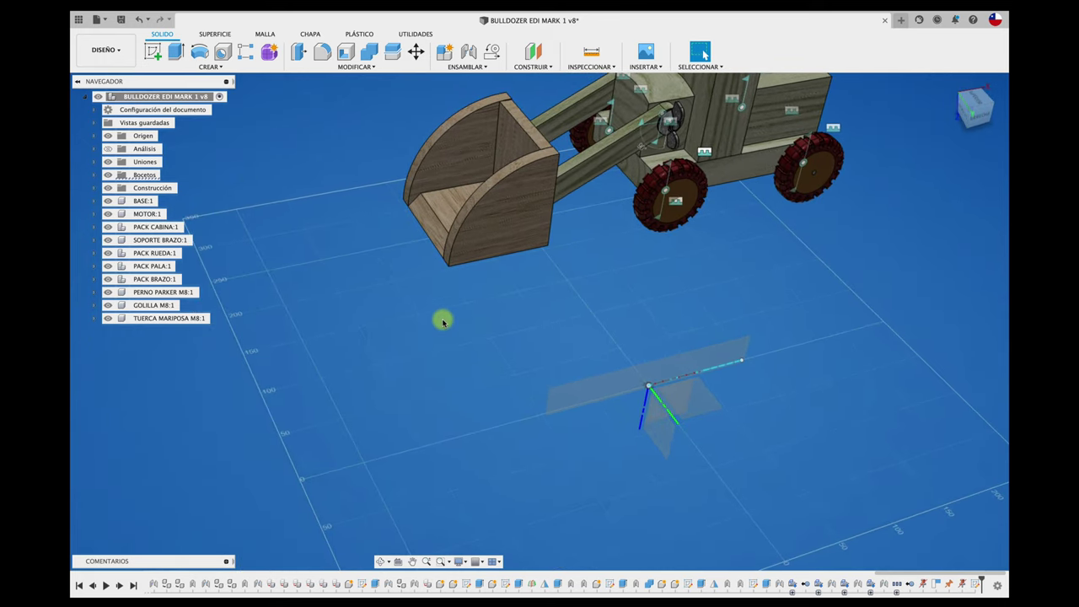
Create a joint tying the bucket bottom (FONDO:1) corner to the origin.
{"action": "key", "text": "j"}
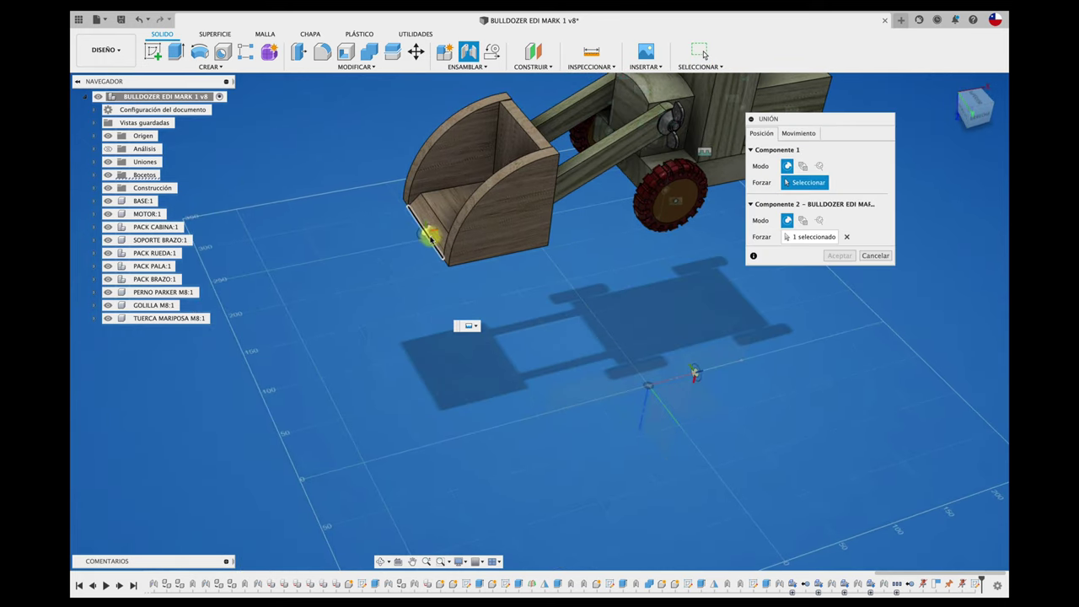
{"action": "left_click", "coordinate": [430, 235]}
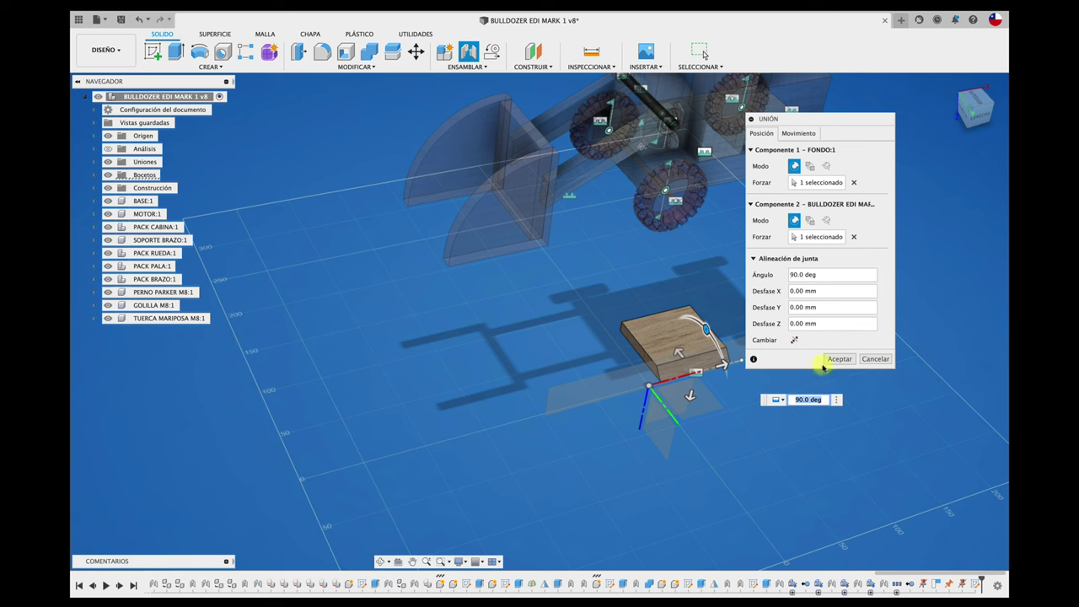
{"action": "left_click", "coordinate": [840, 359]}
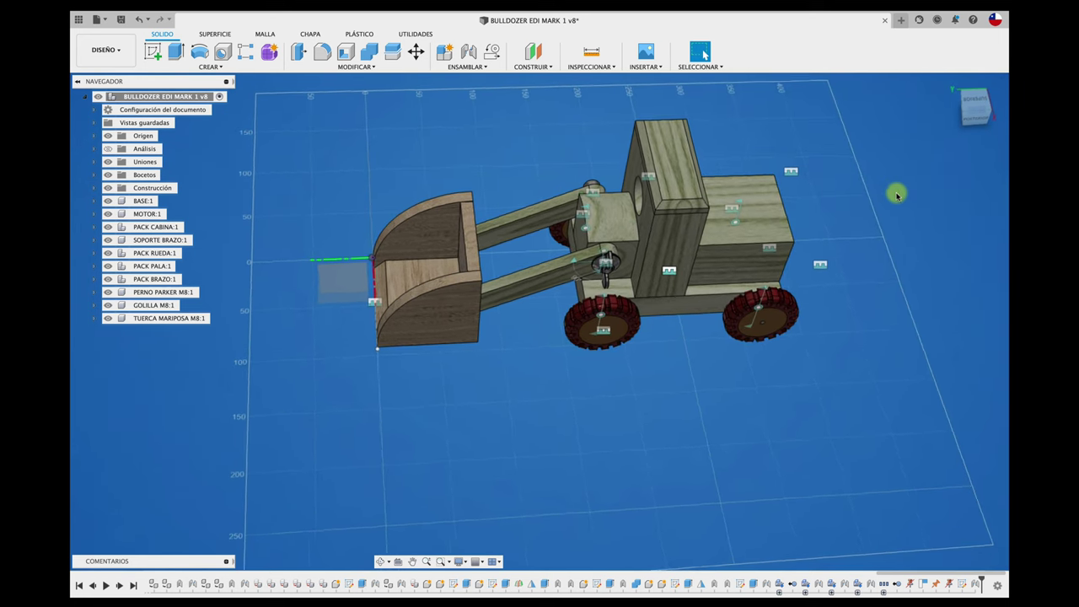
{"action": "middle_click_drag", "start_coordinate": [896, 192], "coordinate": [708, 265], "text": "shift"}
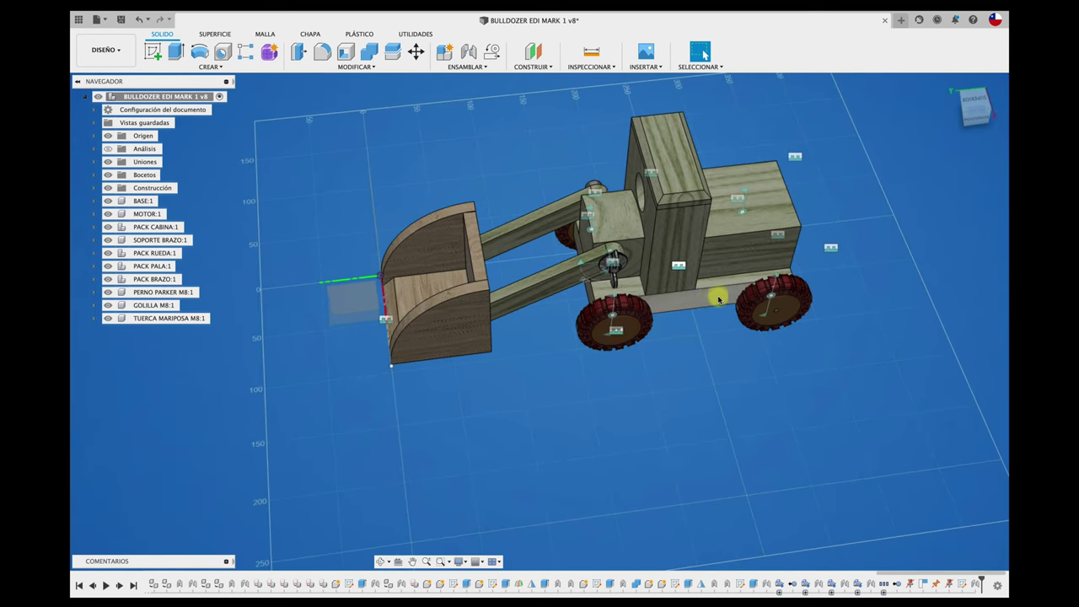
{"action": "mouse_move", "coordinate": [717, 296]}
{"action": "left_mouse_down"}
{"action": "mouse_move", "coordinate": [758, 247]}
{"action": "mouse_move", "coordinate": [680, 247]}
{"action": "left_mouse_up"}
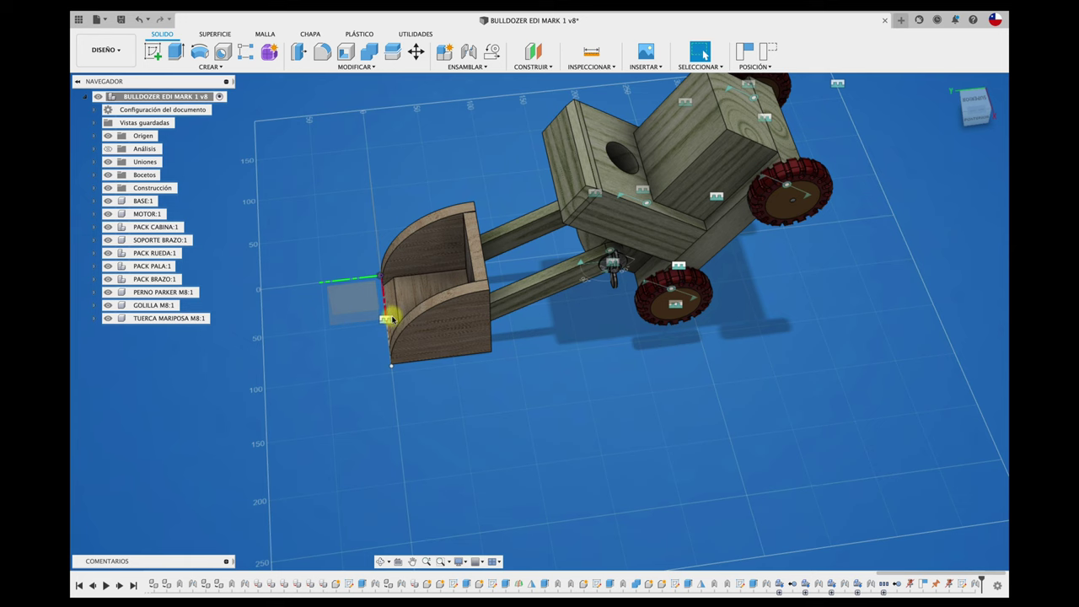
{"action": "left_click_drag", "start_coordinate": [705, 241], "coordinate": [735, 268]}
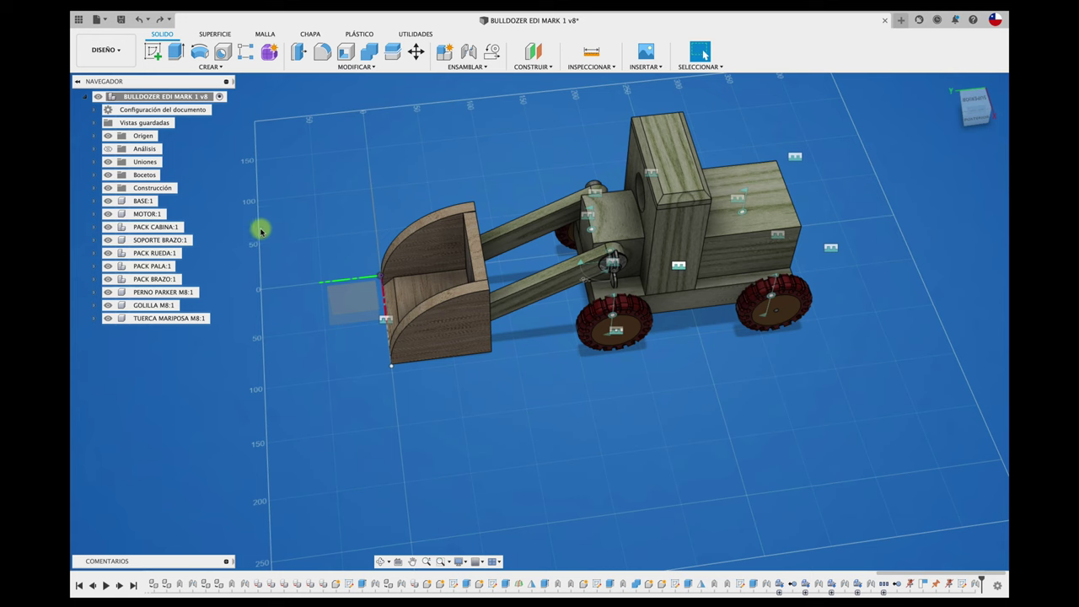
Set BASE:1 to Fijo and orbit around the bulldozer.
{"action": "right_click", "coordinate": [143, 202]}
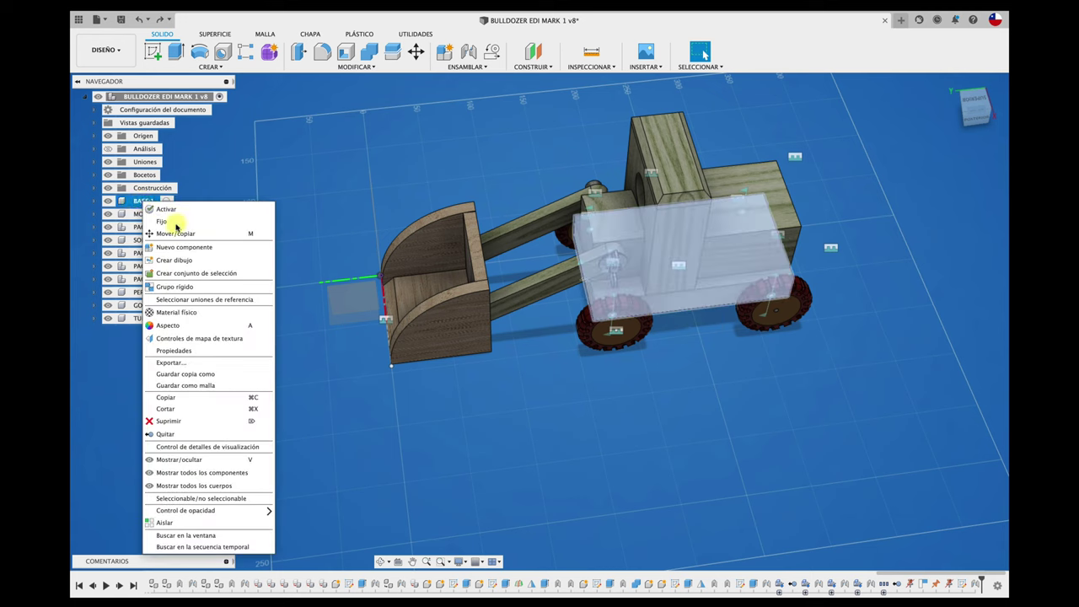
{"action": "left_click", "coordinate": [175, 224]}
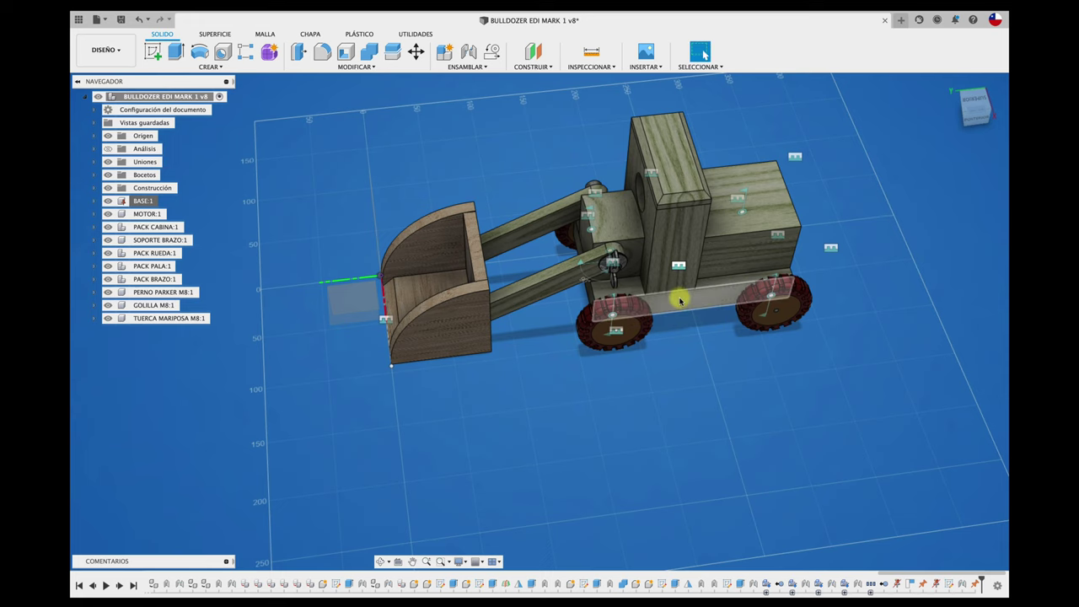
{"action": "middle_click_drag", "start_coordinate": [649, 284], "coordinate": [981, 103], "text": "shift"}
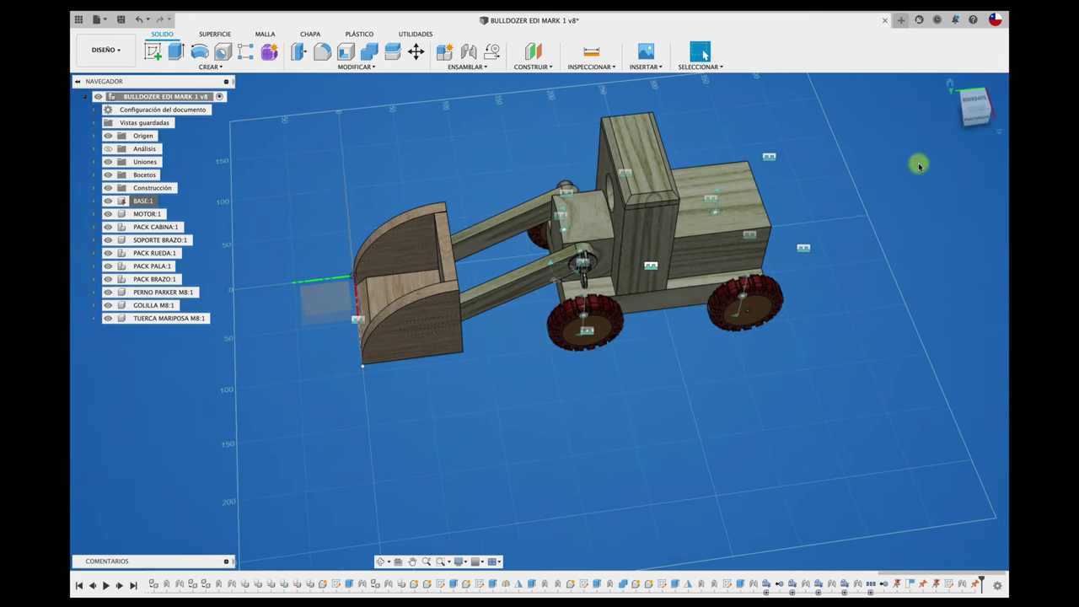
Define the flat view facing the bulldozer's end as Frontal, then return to Home.
{"action": "left_click", "coordinate": [981, 104]}
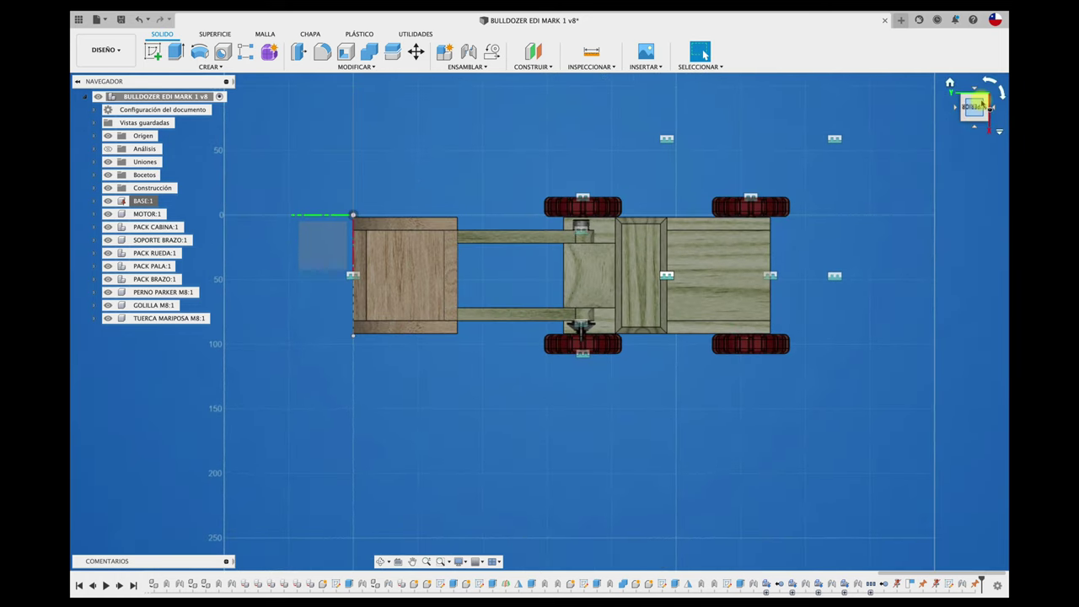
{"action": "left_click_drag", "start_coordinate": [981, 104], "coordinate": [990, 105]}
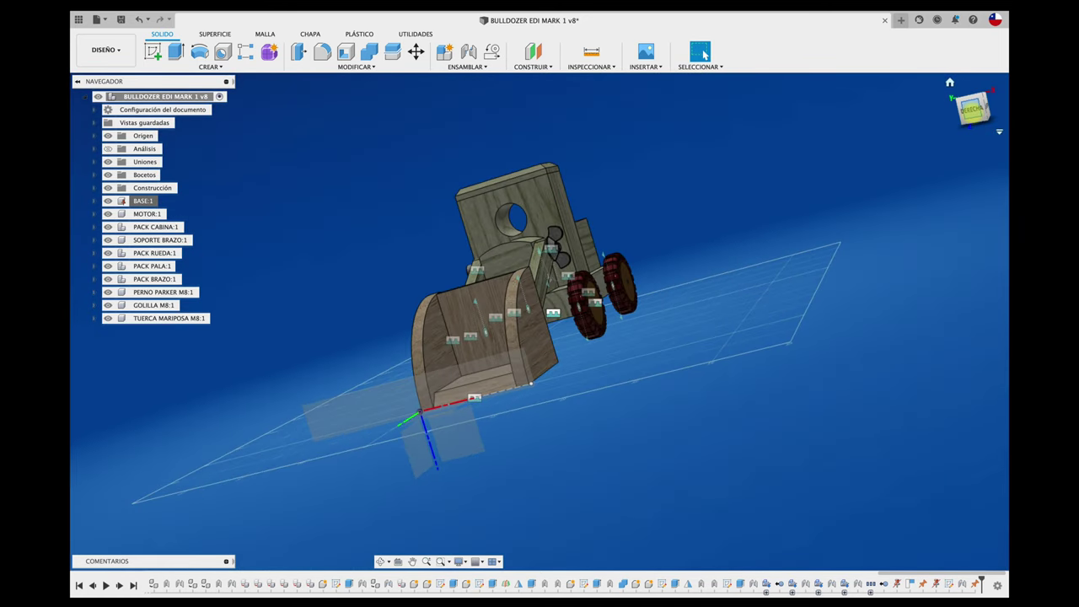
{"action": "left_click", "coordinate": [973, 110]}
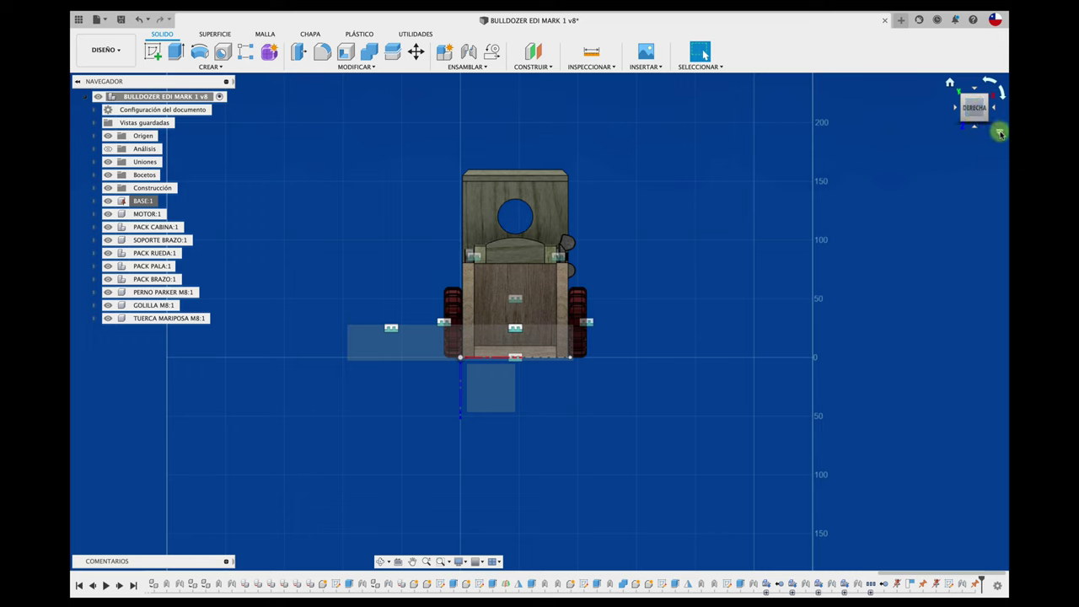
{"action": "left_click", "coordinate": [999, 132]}
{"action": "mouse_move", "coordinate": [934, 200]}
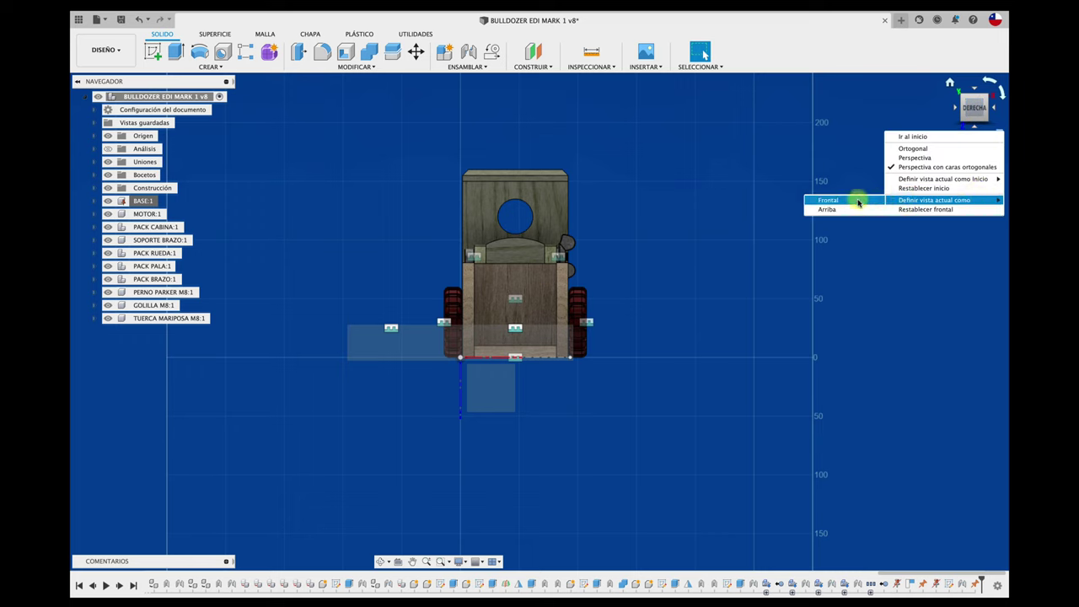
{"action": "left_click", "coordinate": [853, 200]}
{"action": "left_click", "coordinate": [950, 82]}
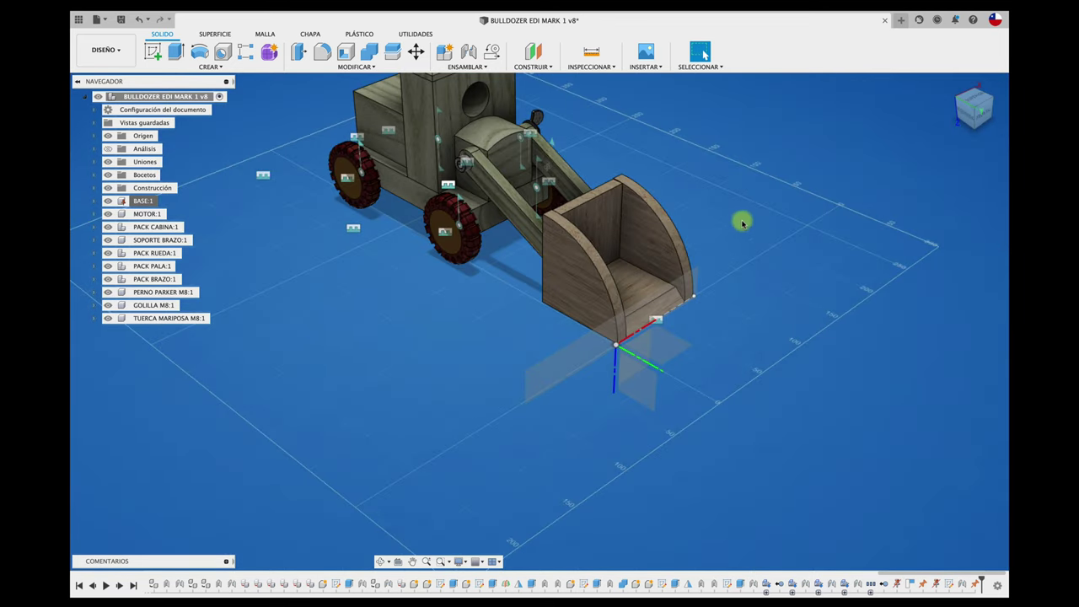
{"action": "middle_click_drag", "start_coordinate": [741, 219], "coordinate": [789, 339], "text": "shift"}
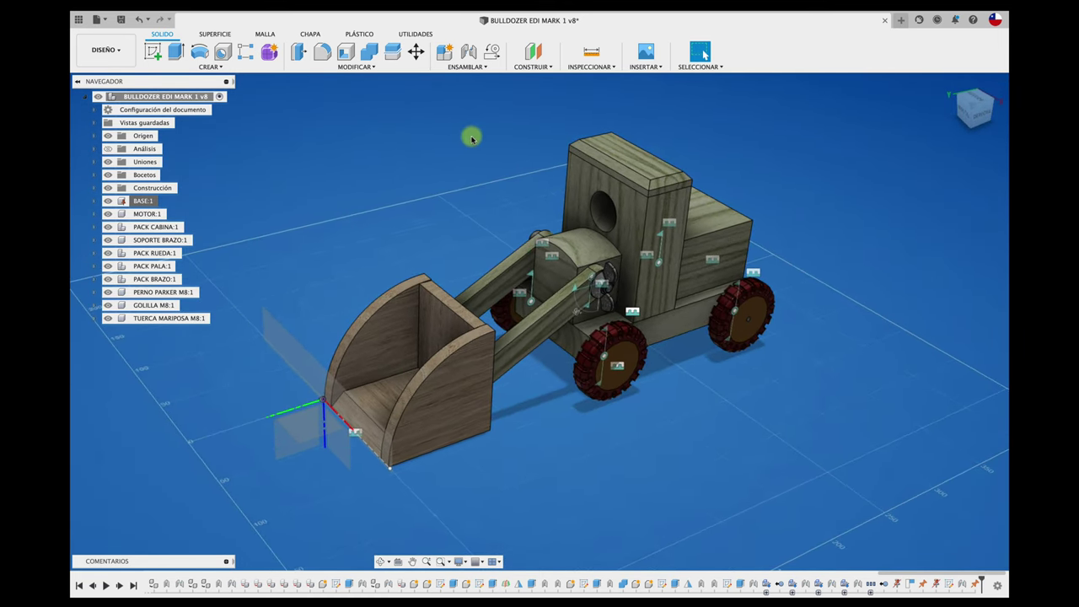
{"action": "left_click", "coordinate": [369, 67]}
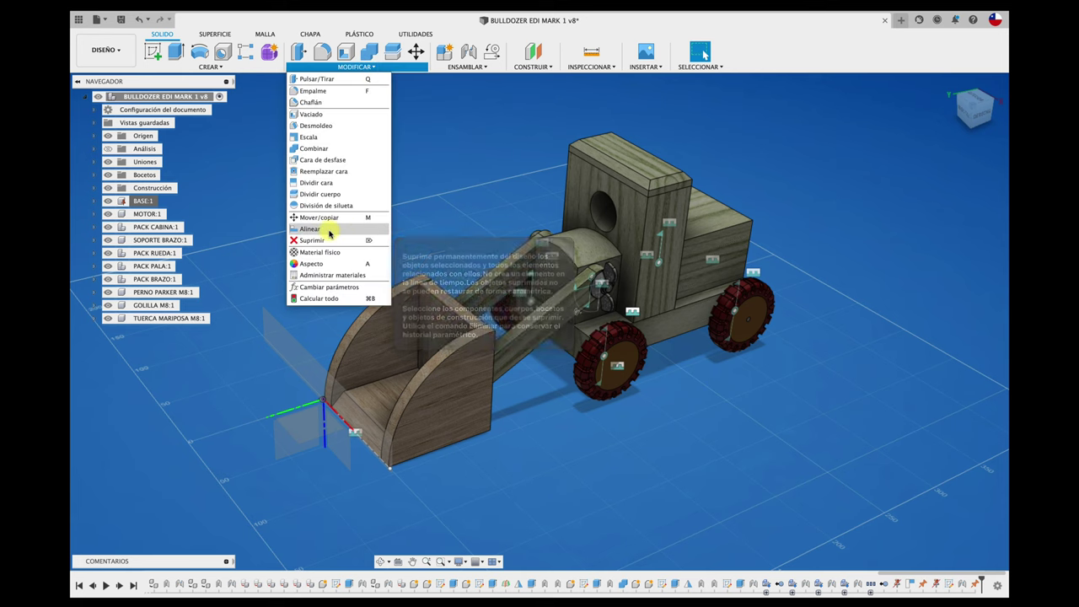
{"action": "left_click", "coordinate": [503, 148]}
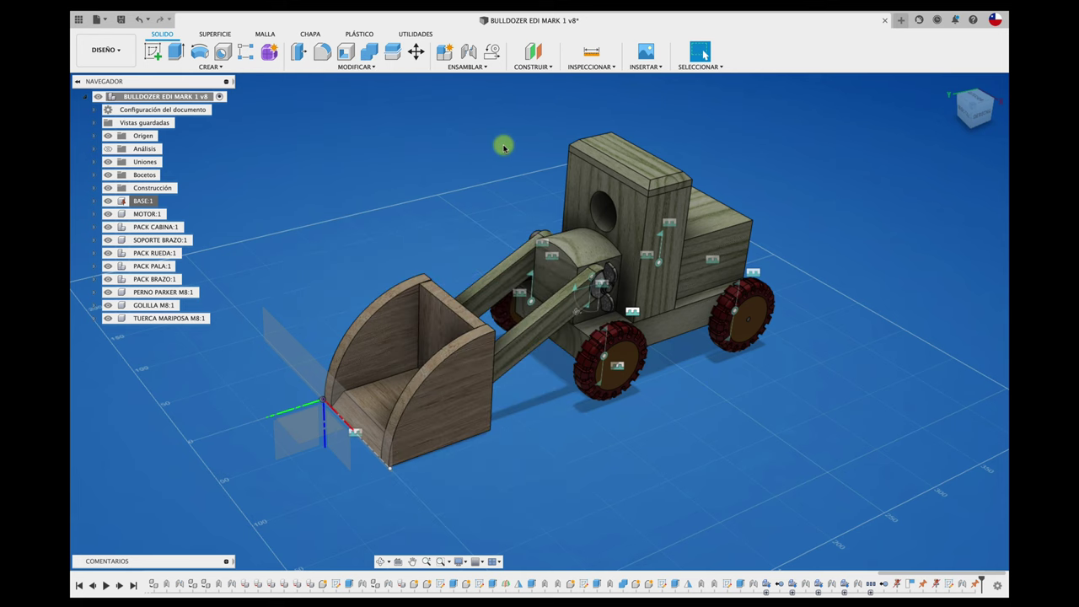